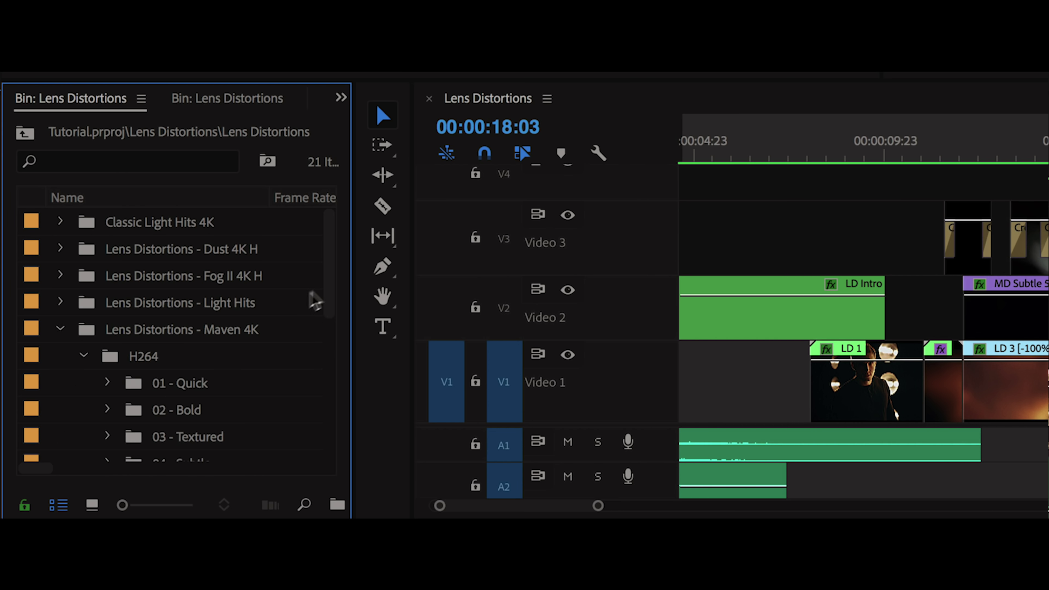
Preview the first clip in the 01 - Quick bin of Lens Distortions - Maven 4K.
left_click_drag(323, 266, 321, 316)
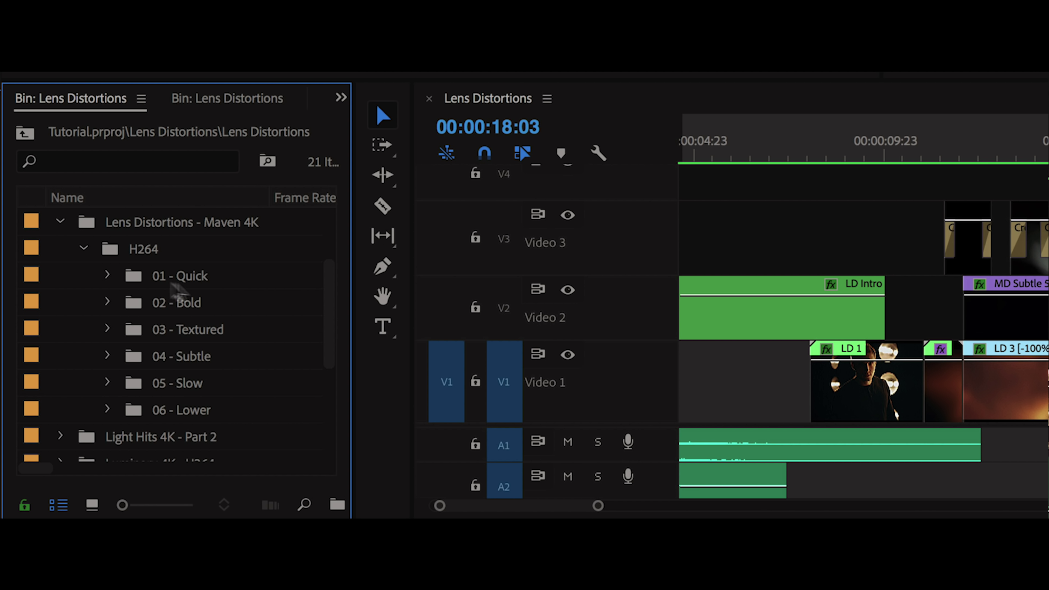
left_click(106, 275)
double_click(154, 306)
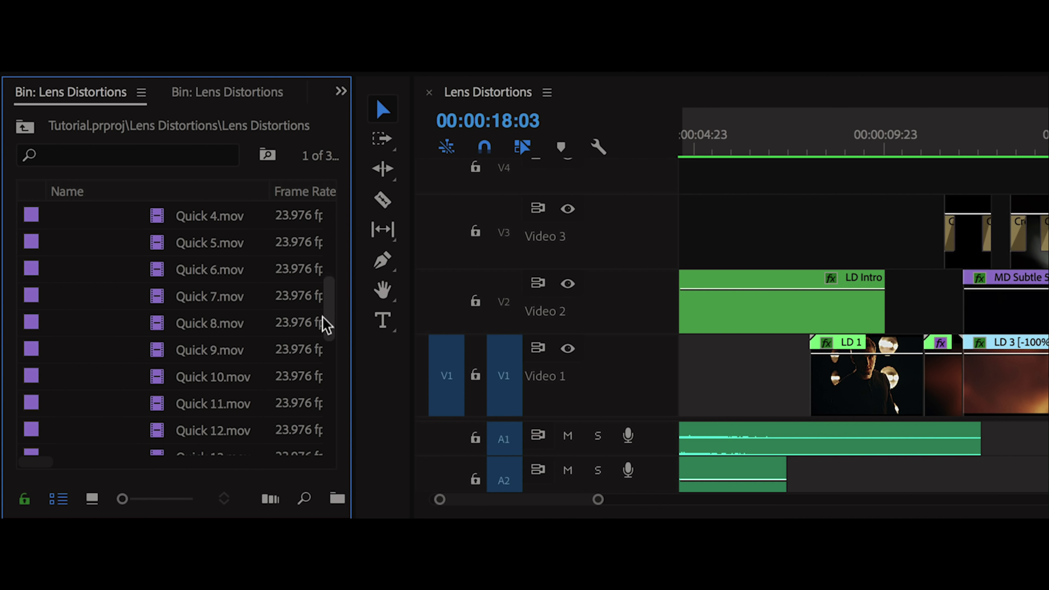
Preview Texture 1.mov from the 03 - Textured bin of Lens Distortions - Maven 4K.
left_click_drag(326, 326, 325, 393)
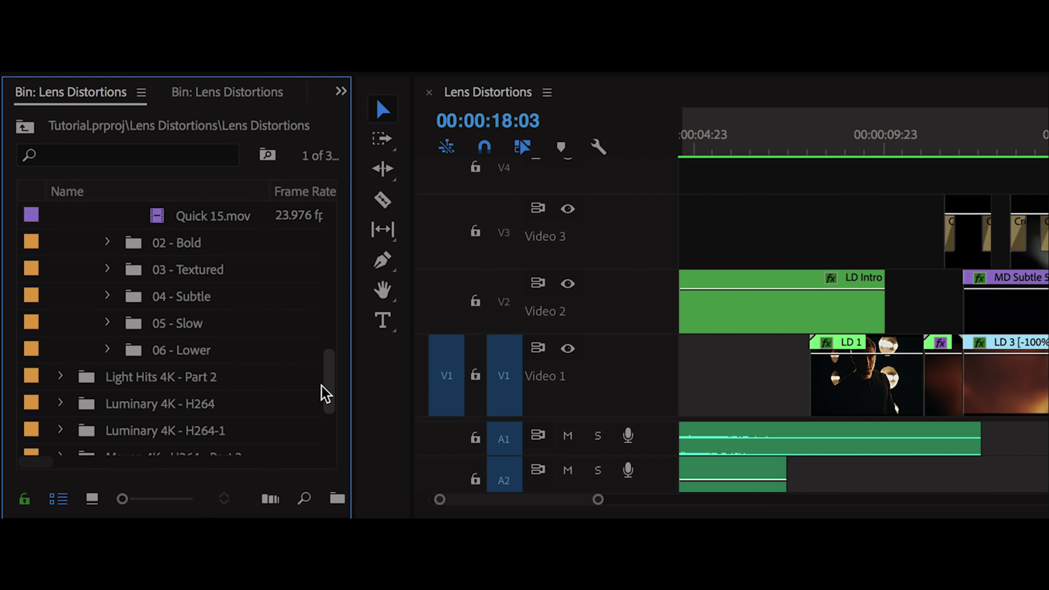
left_click(107, 269)
left_click(158, 293)
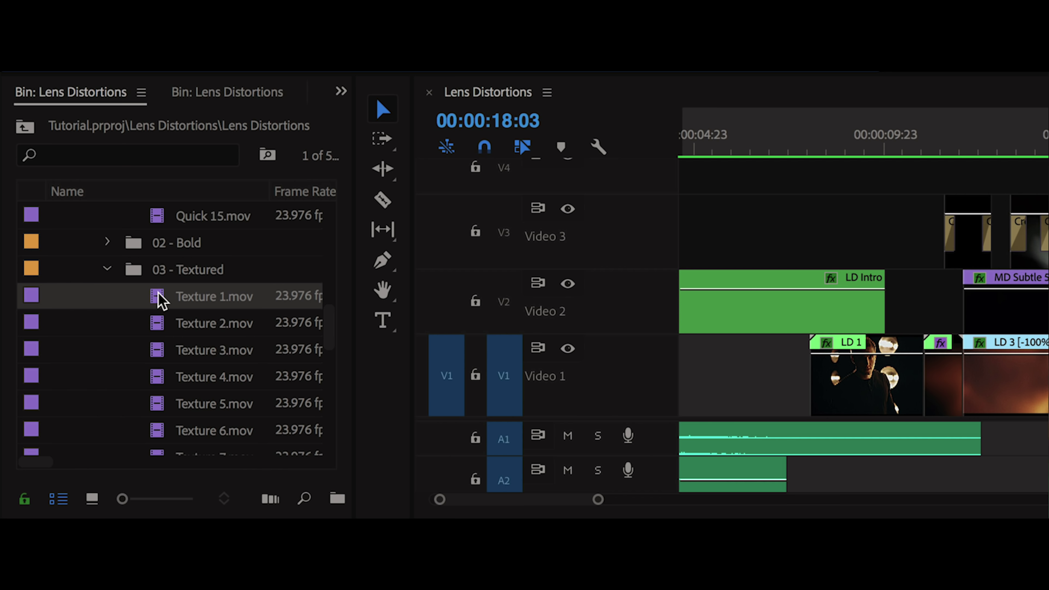
double_click(161, 297)
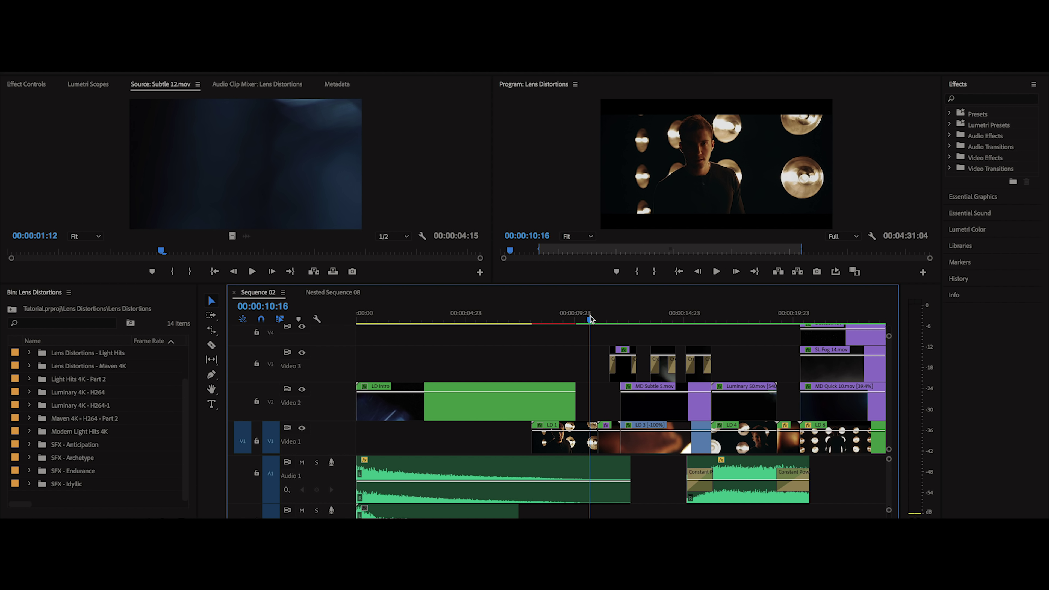
Play back the sequence from 00:00:10:16 through the LD 6 clip to review the light overlays.
left_click(590, 318)
key("space")
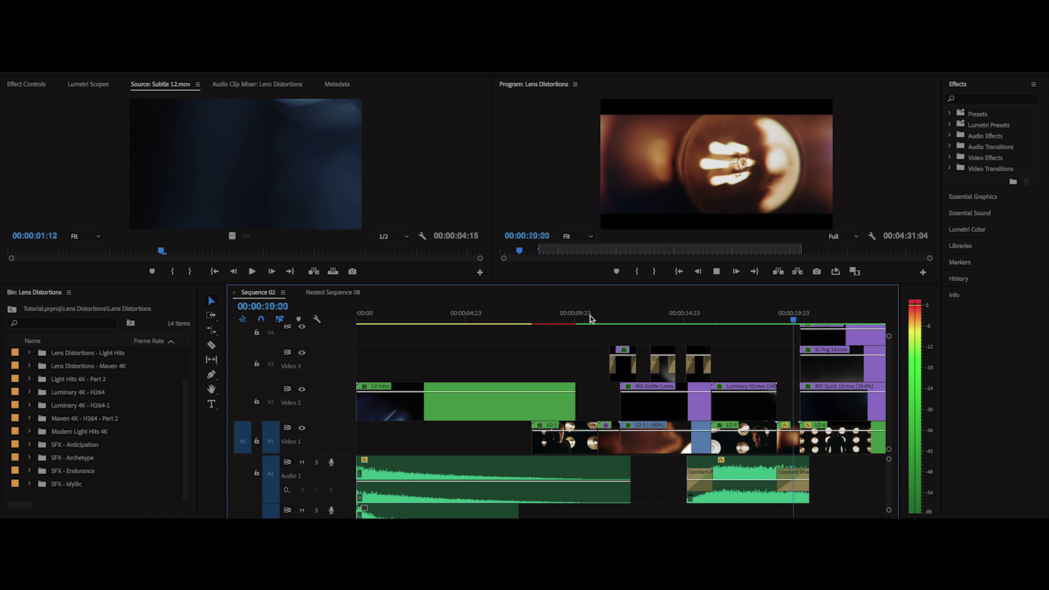
key("space")
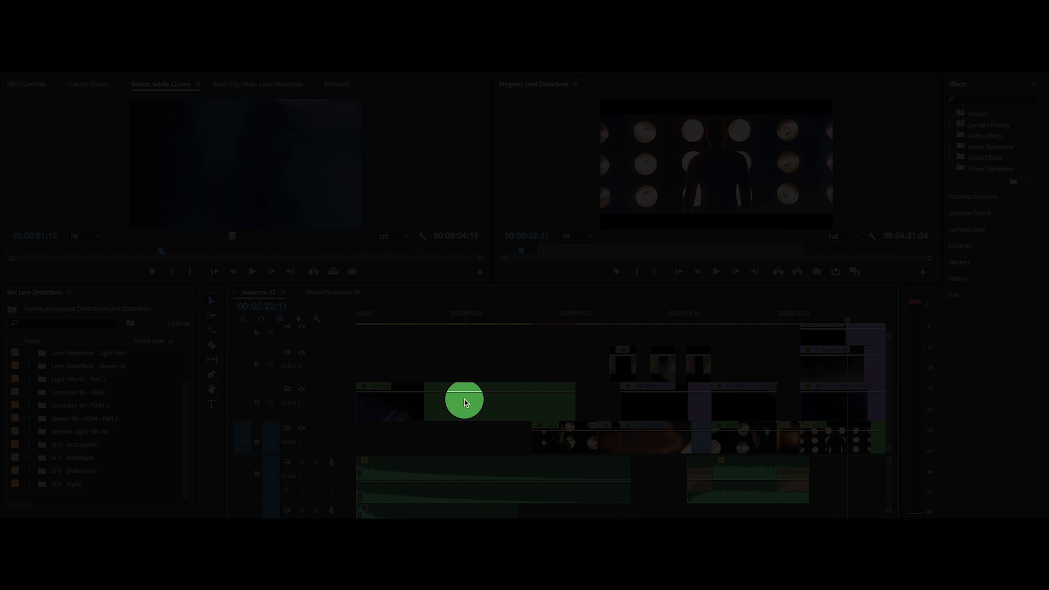
Open the LD Intro nested sequence and set the blend mode of Subtle 12.mov on Video 3 to Screen.
double_click(465, 403)
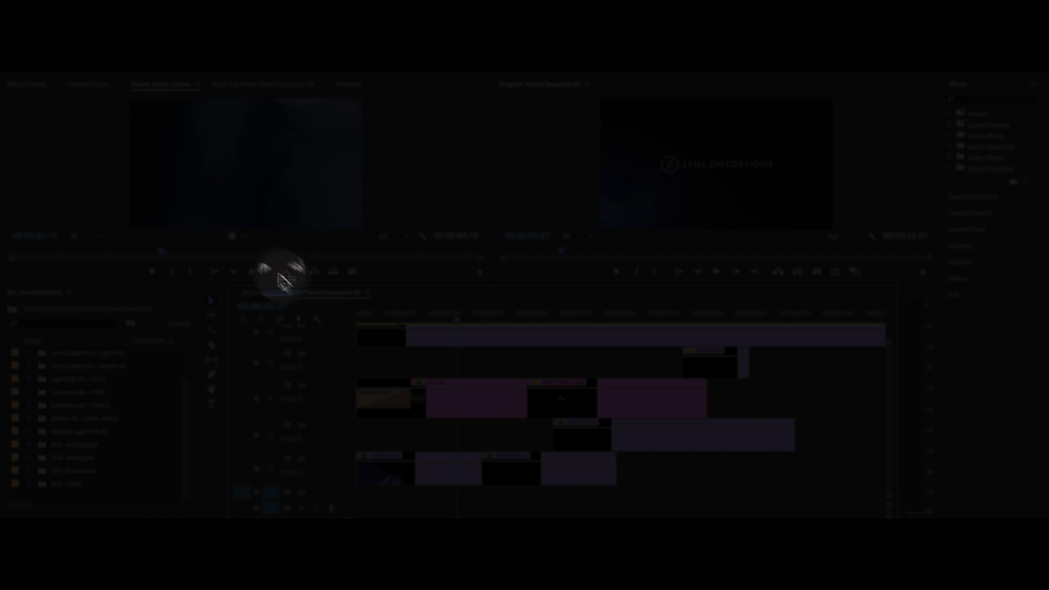
left_click_drag(353, 406, 356, 436)
left_click(418, 442)
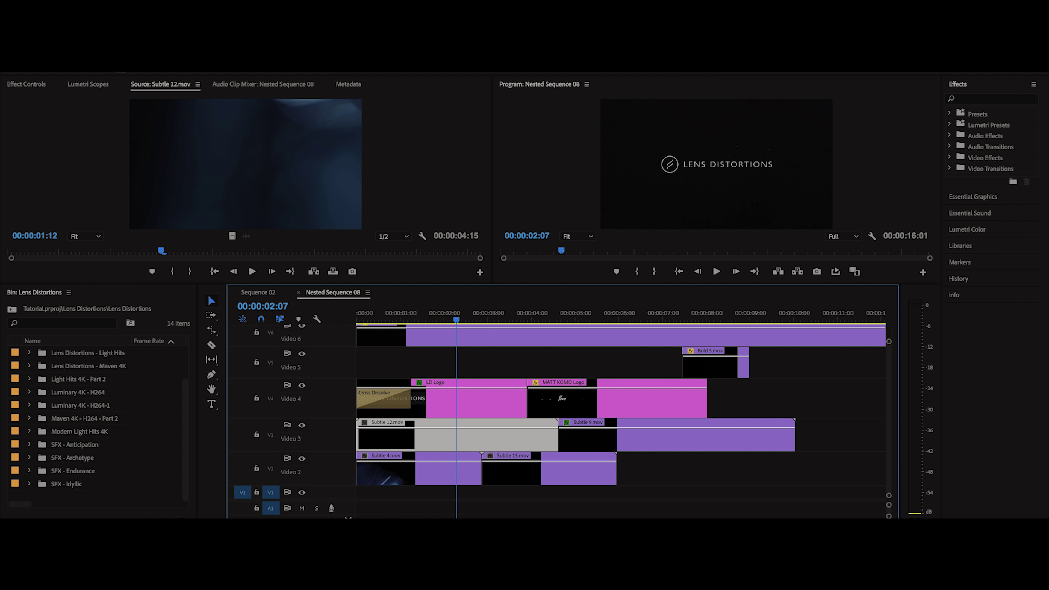
left_click(41, 85)
left_click(202, 256)
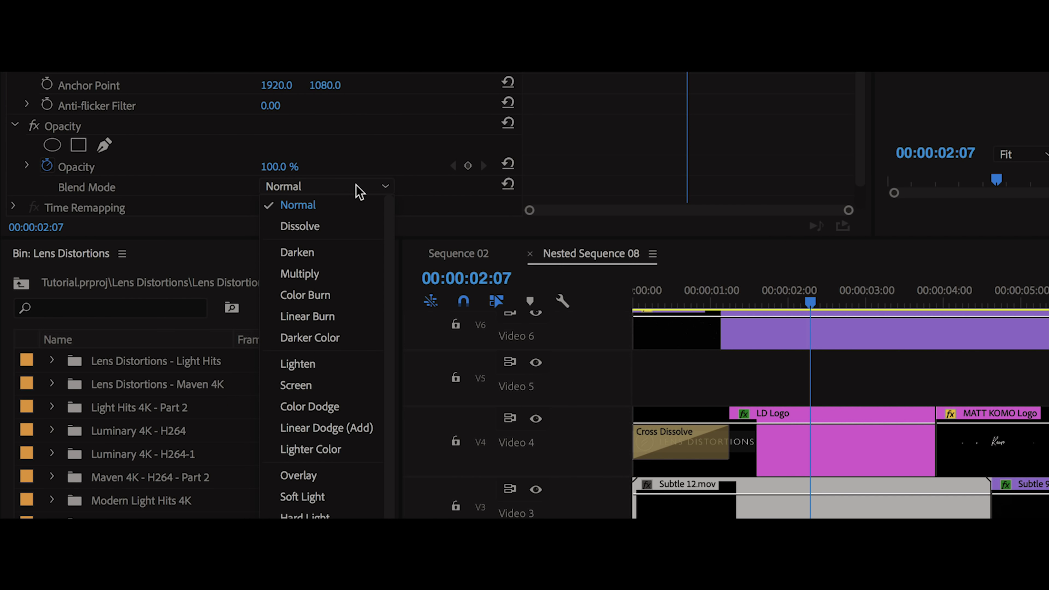
left_click(310, 391)
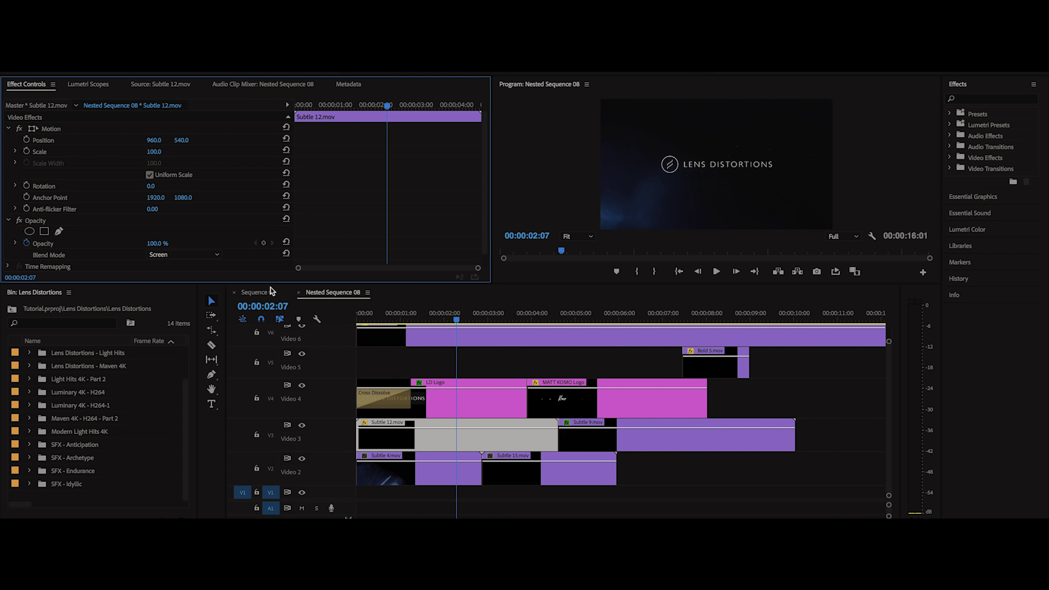
Return to Sequence 02 and play back the overlays around the eye close-up.
left_click(271, 291)
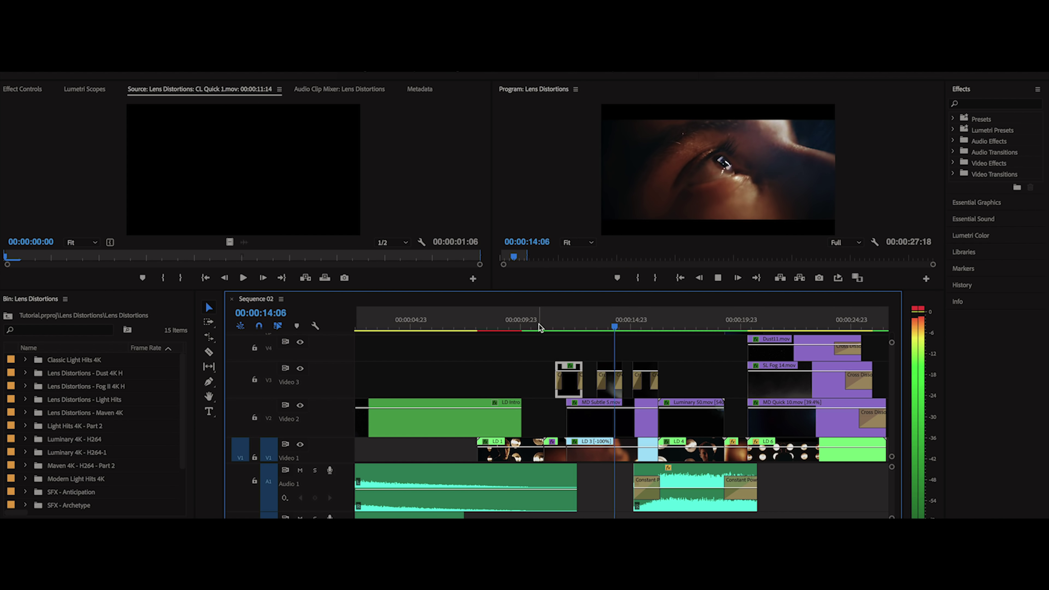
key("space")
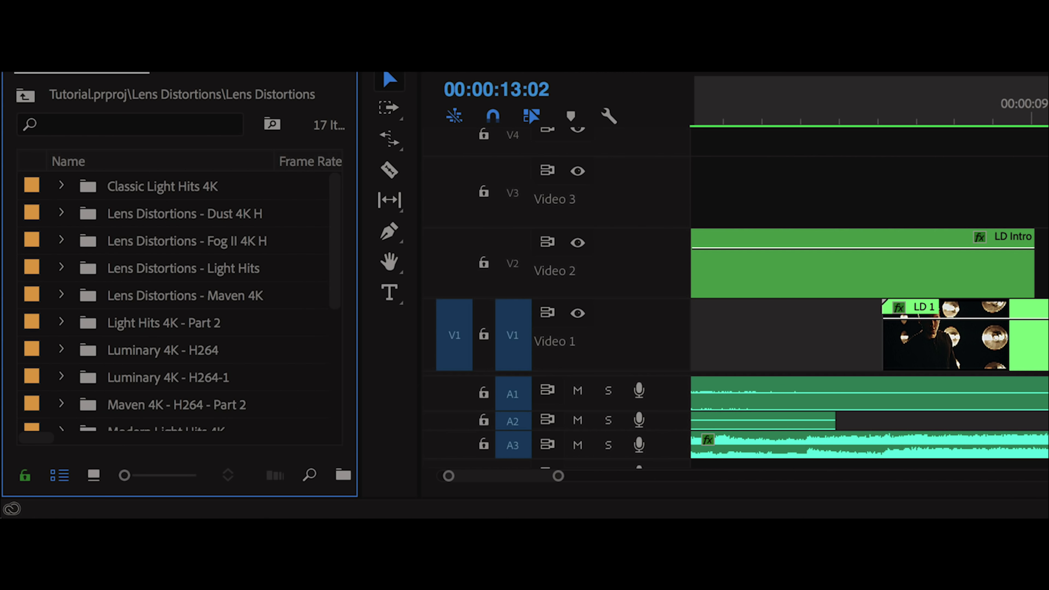
Place CL Quick 1.mov from Classic Light Hits 4K on Video 3 across the cut from LD 2 to LD 3 and change its blend mode.
left_click(60, 186)
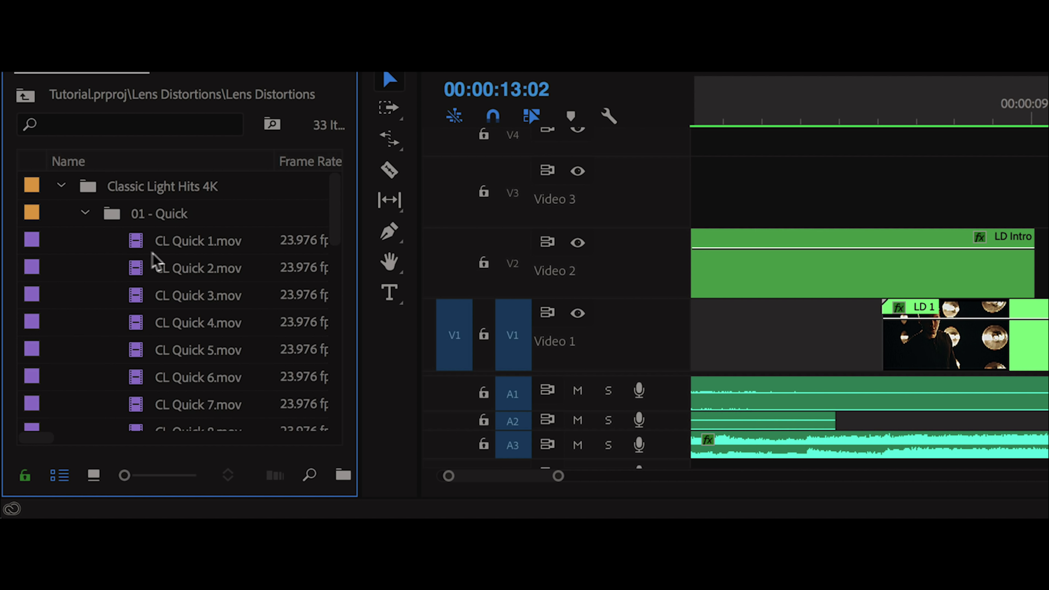
left_click_drag(140, 247, 583, 221)
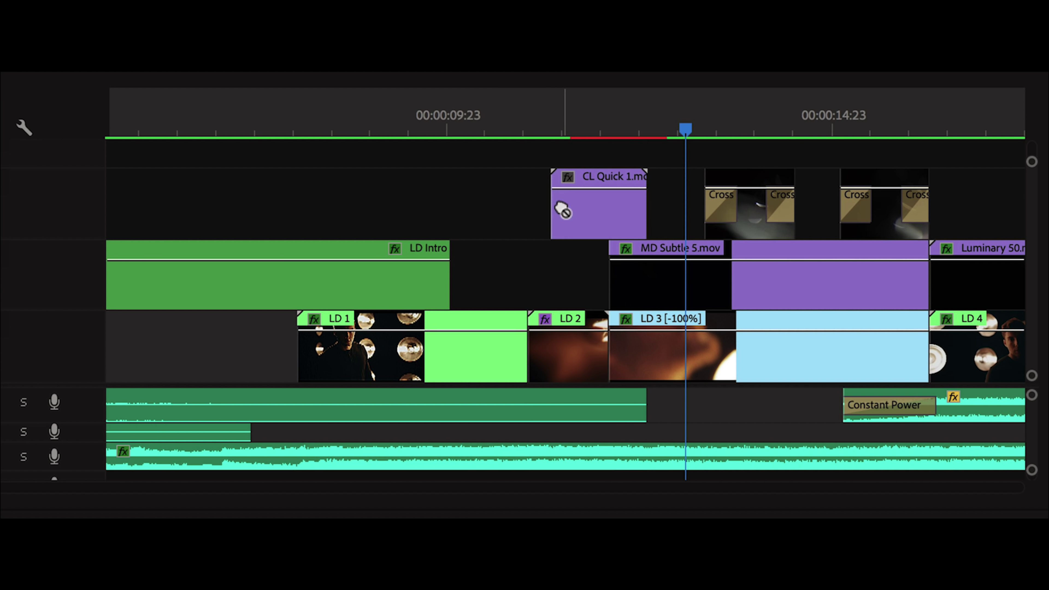
left_click(594, 226)
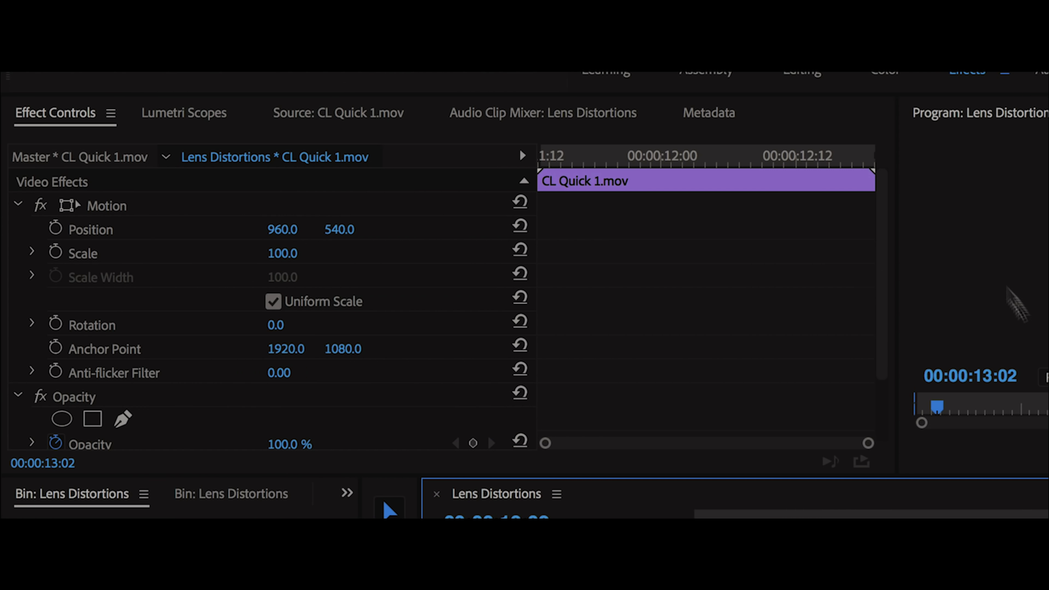
left_click_drag(885, 297, 859, 447)
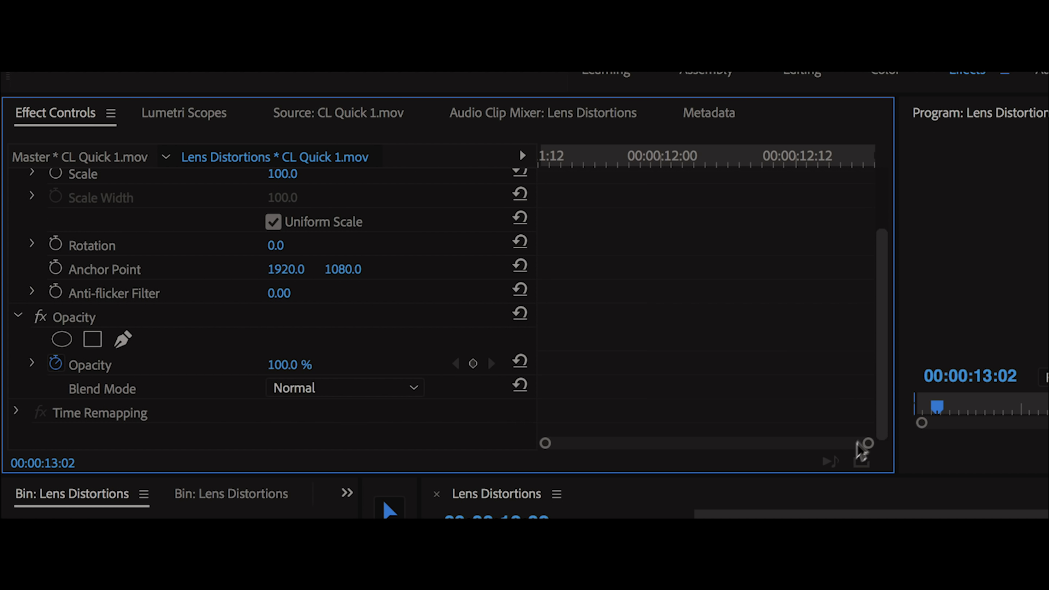
left_click(391, 390)
left_click(335, 248)
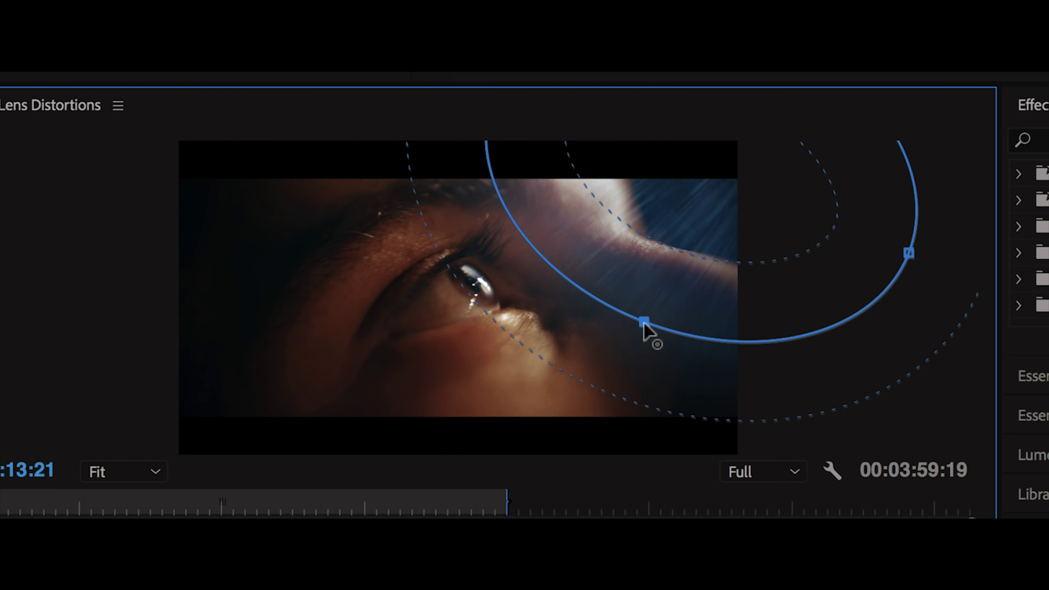
Adjust the elliptical mask of the light overlay on the eye shot and place MD Subtle 5.mov on Video 2 above LD 3.
mouse_move(643, 324)
left_mouse_down()
mouse_move(620, 362)
mouse_move(643, 326)
left_mouse_up()
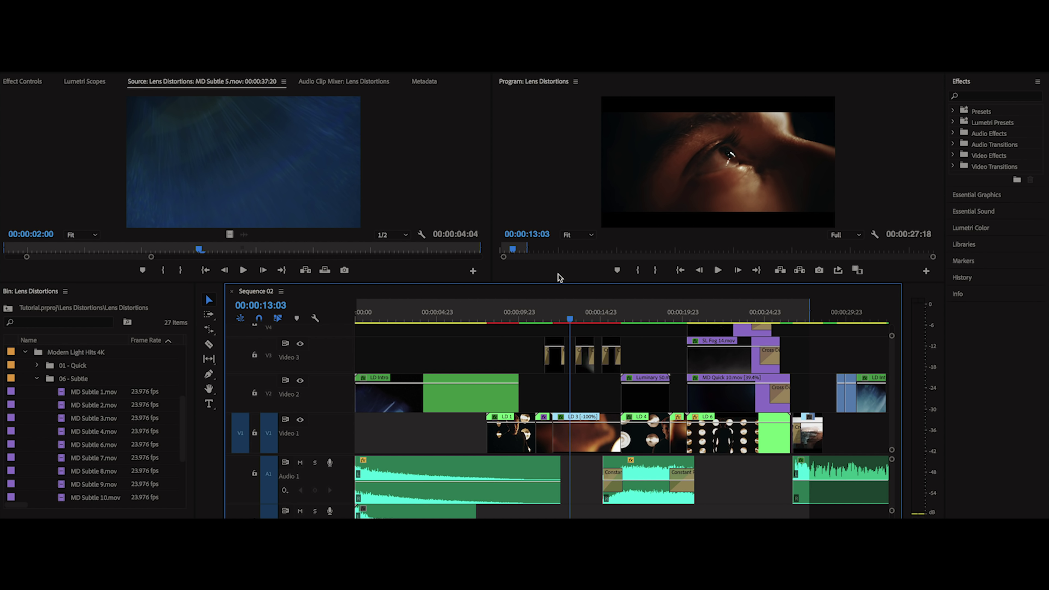
left_click_drag(230, 235, 555, 393)
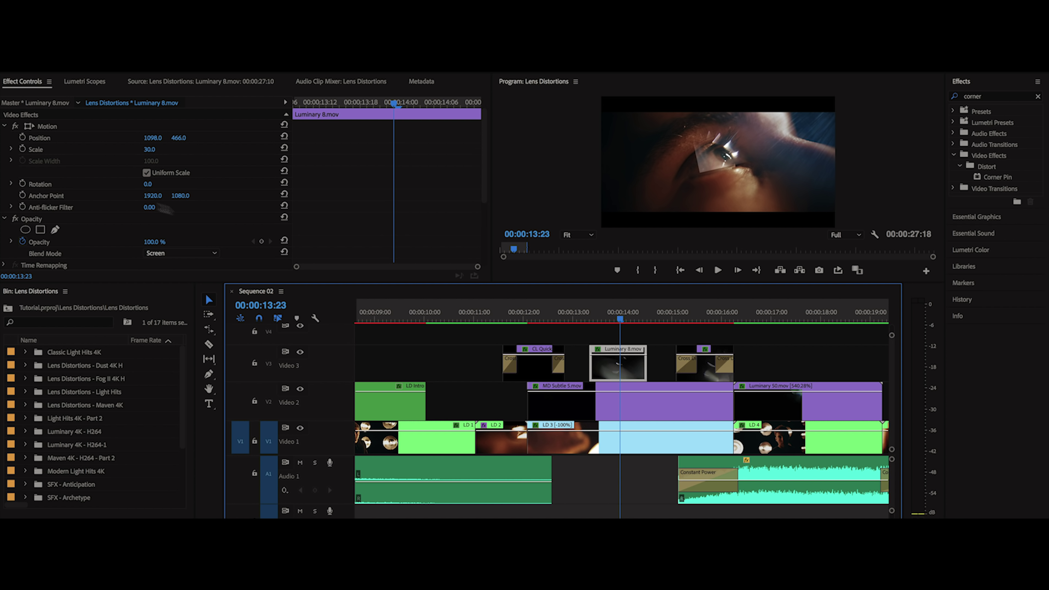
Set the scale of Luminary 8.mov to 17 and adjust its vertical position and rotation to fit the eye's reflection.
left_click(150, 149)
type("17")
key("Return")
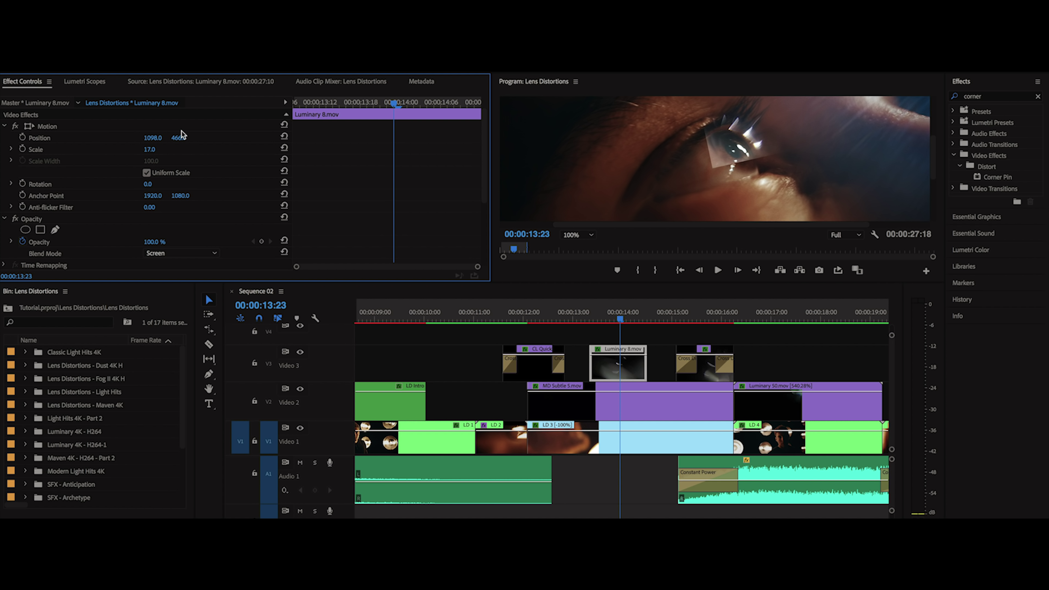
left_click_drag(179, 138, 194, 138)
left_click_drag(149, 184, 156, 185)
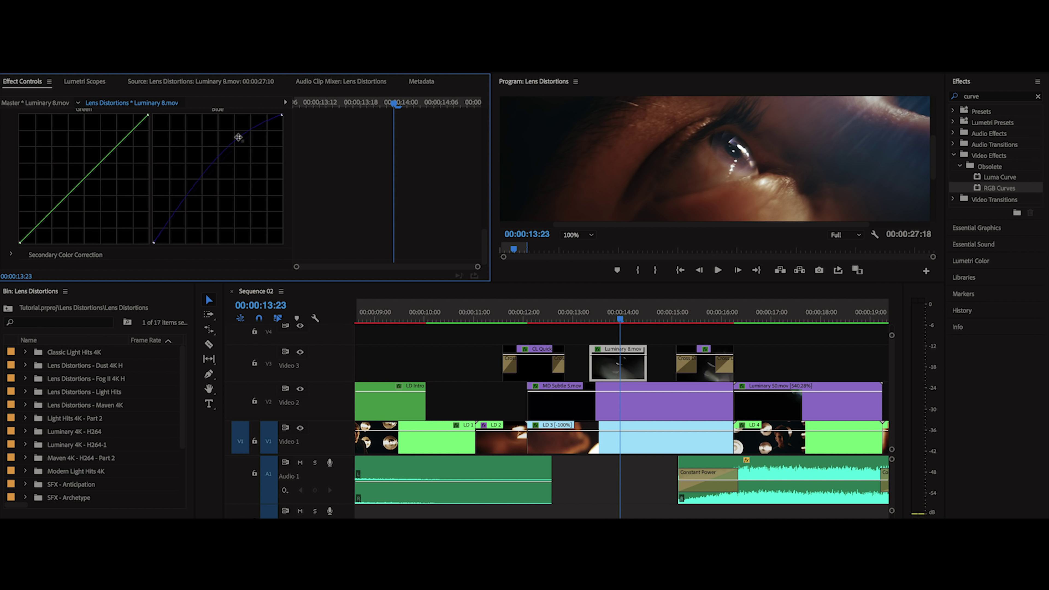
Duplicate the Luminary 8.mov clip on Video 3 and place the copy above the end of MD Subtle 5.mov.
left_click(661, 358)
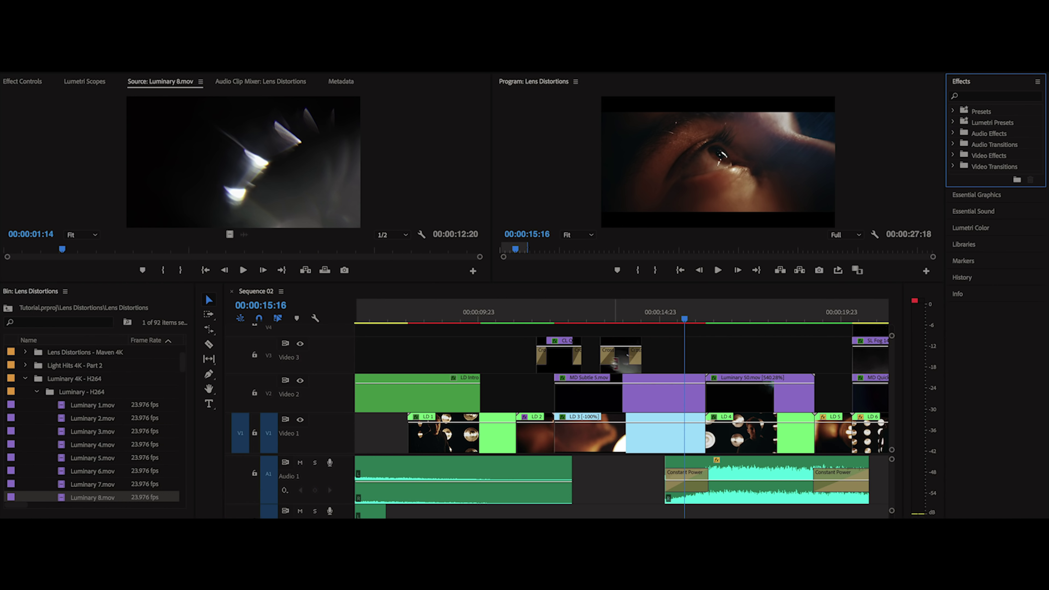
left_click(621, 367)
left_click_drag(672, 369, 684, 369)
Apply the Horizontal Flip effect to the copied Luminary 8.mov clip and reverse its speed.
left_click(1008, 99)
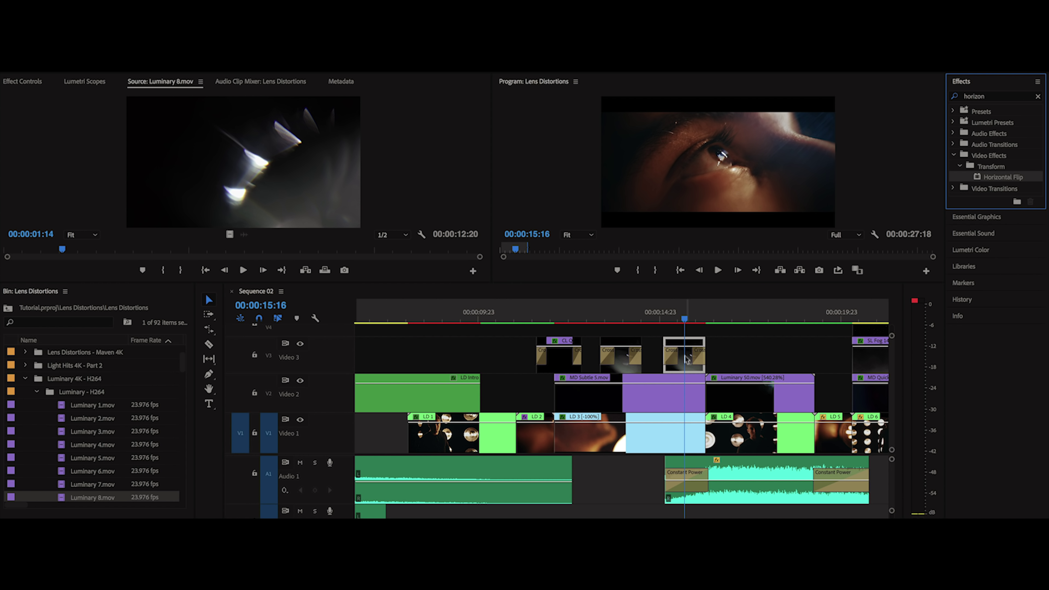
key("ctrl+r")
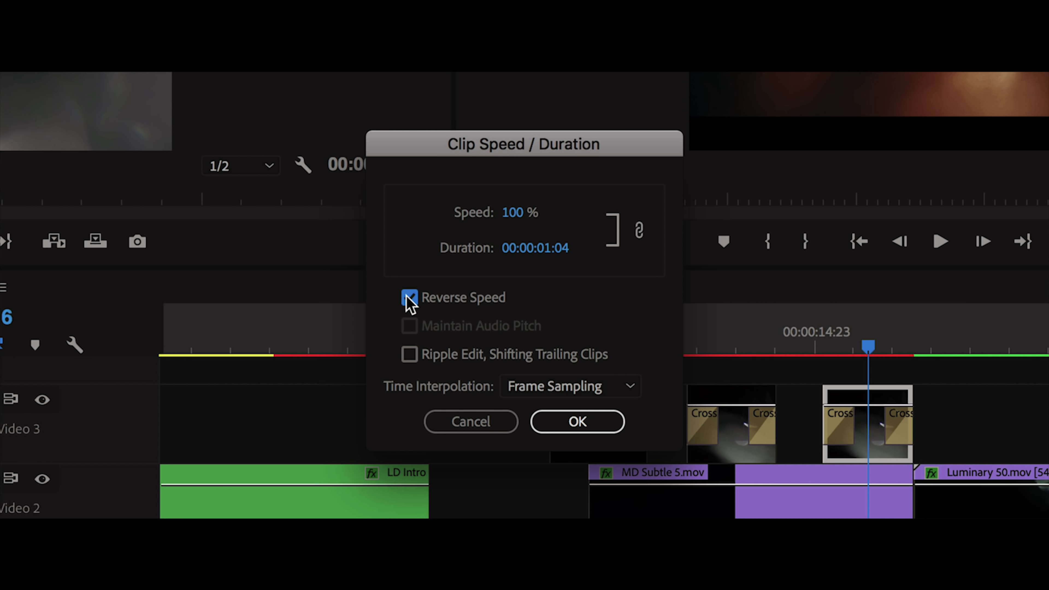
left_click(571, 424)
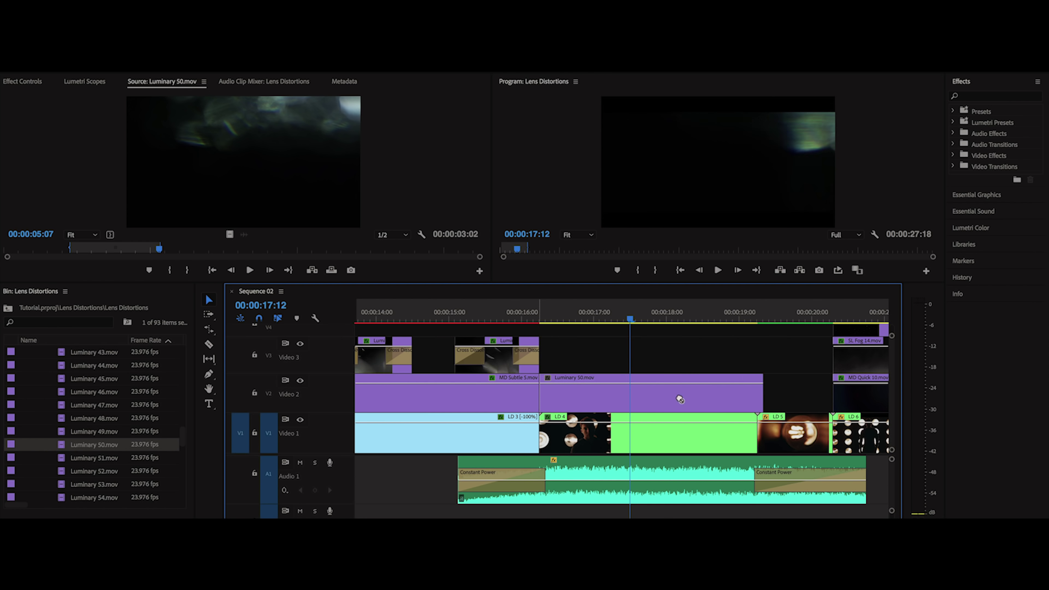
Draw a closed freeform mask on Luminary 50.mov around the man's head and shoulders in the LD 4 shot.
left_click(680, 399)
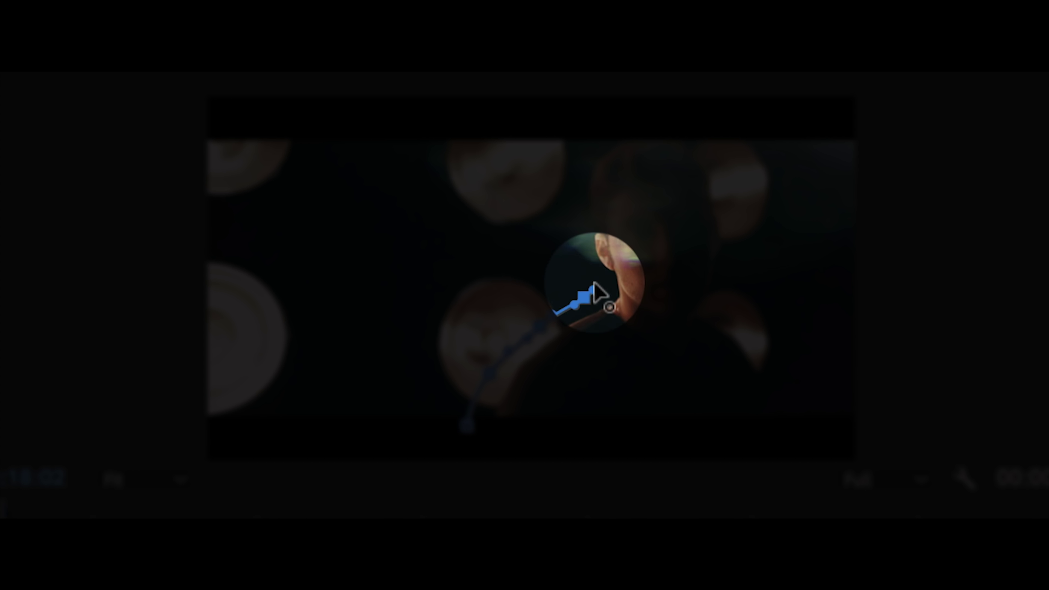
left_click(752, 306)
left_click(787, 374)
left_click(799, 426)
left_click(467, 426)
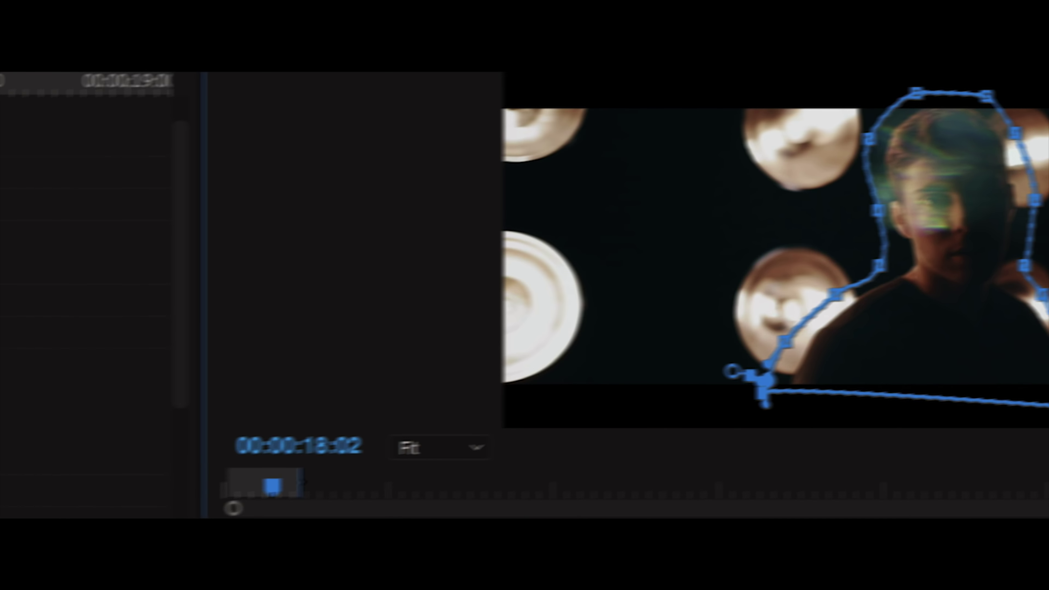